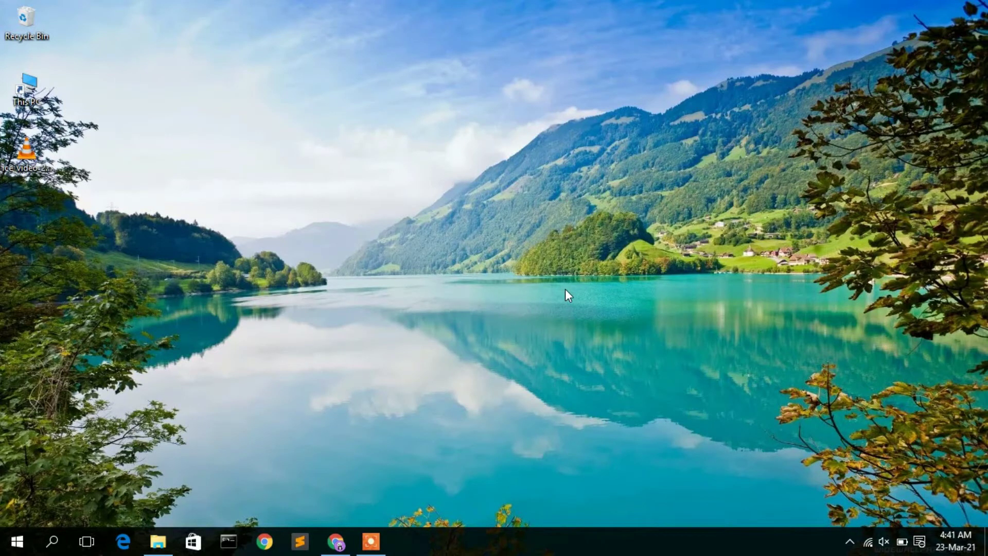
Step: Search Google for ccleaner in Chrome and open the official CCleaner download page
click(338, 543)
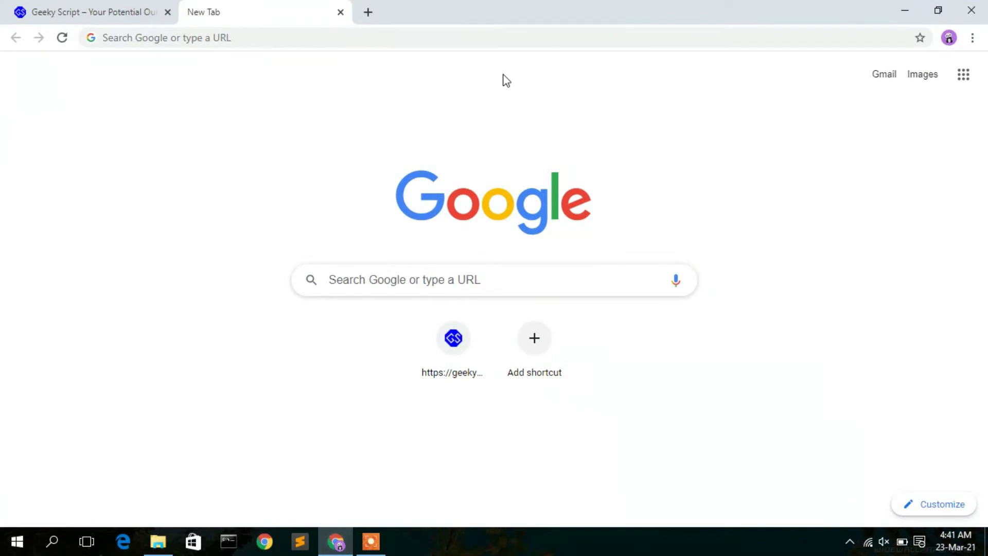
click(500, 39)
text(ccle)
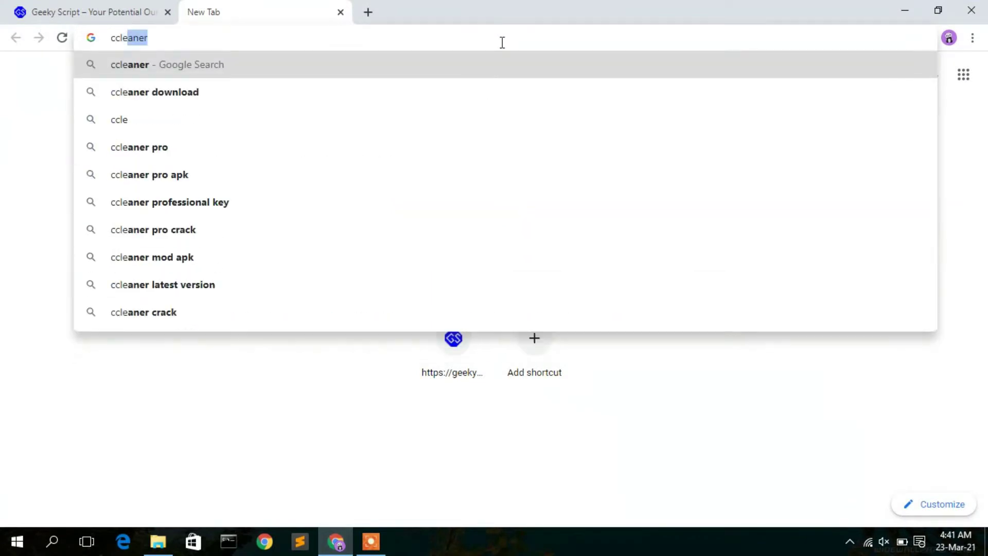
text(arrner)
key(Return)
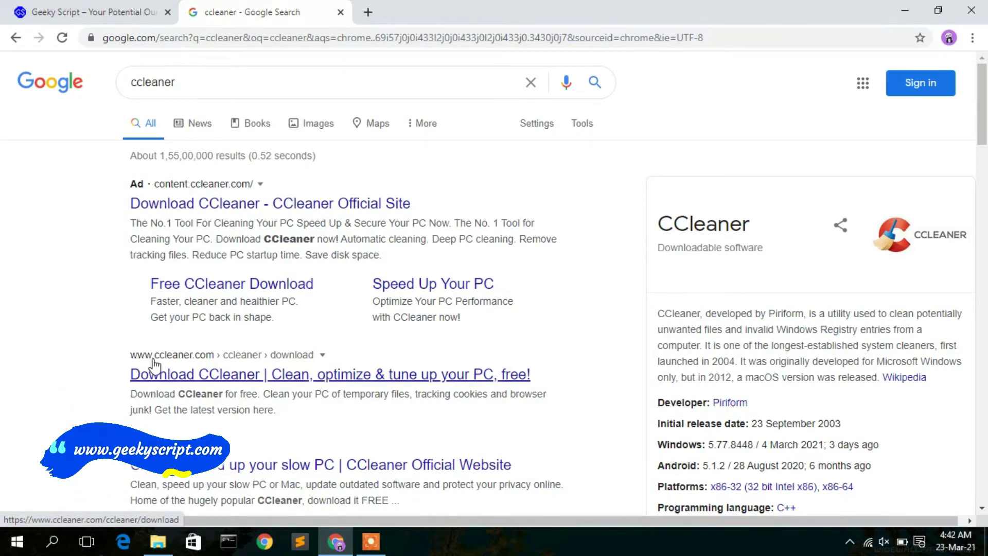
click(203, 376)
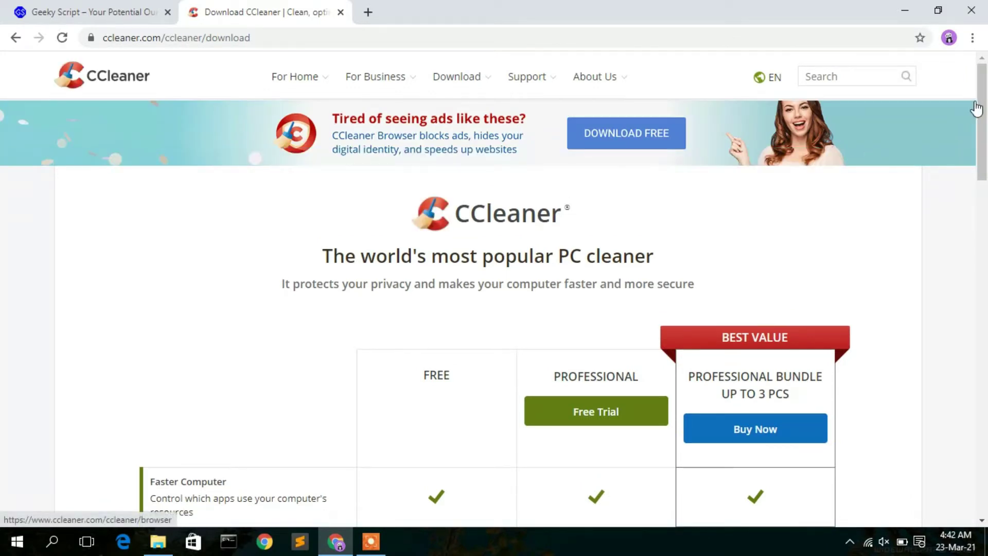
Step: Scroll the Free, Professional and Bundle comparison and start the free edition download
drag(977, 108, 986, 124)
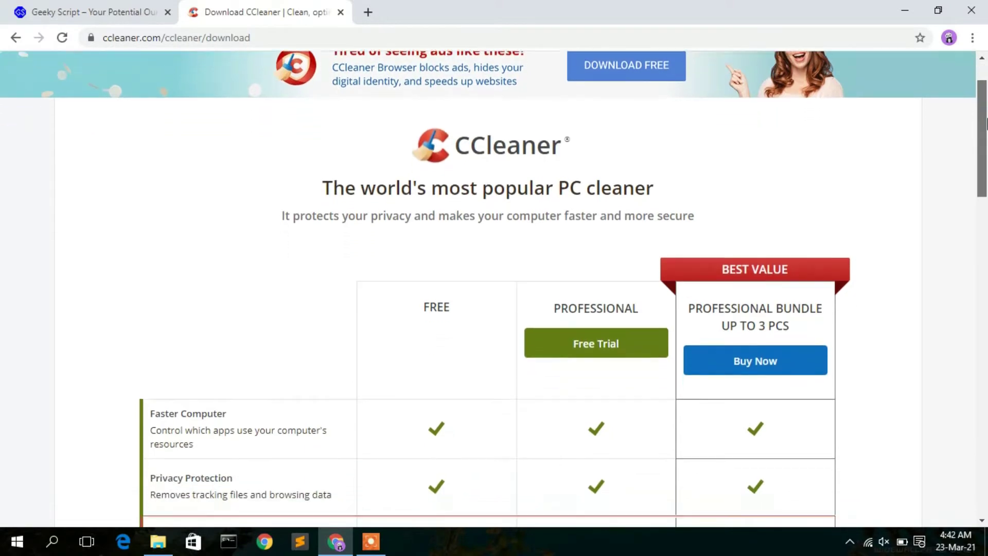
scroll(424, 135, down, 3)
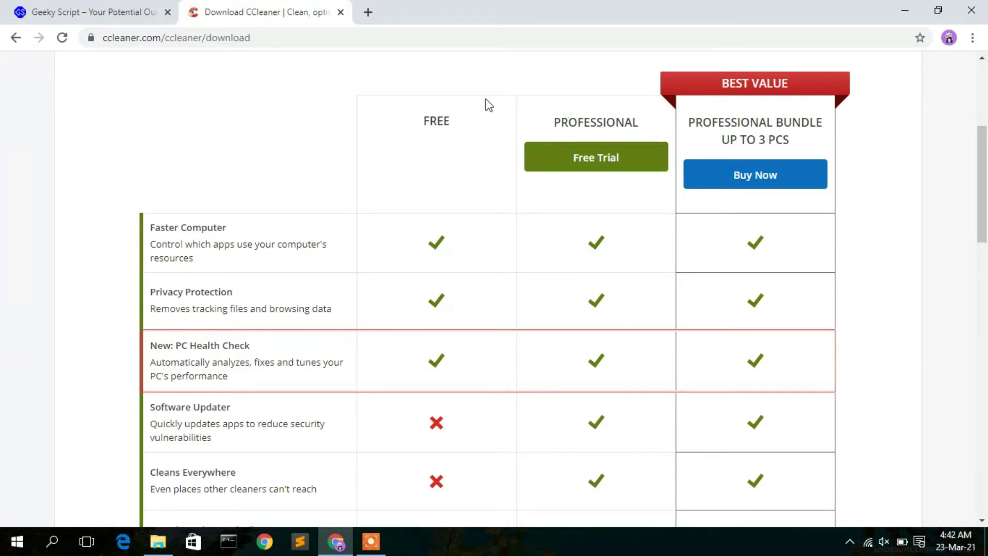
drag(987, 159, 986, 281)
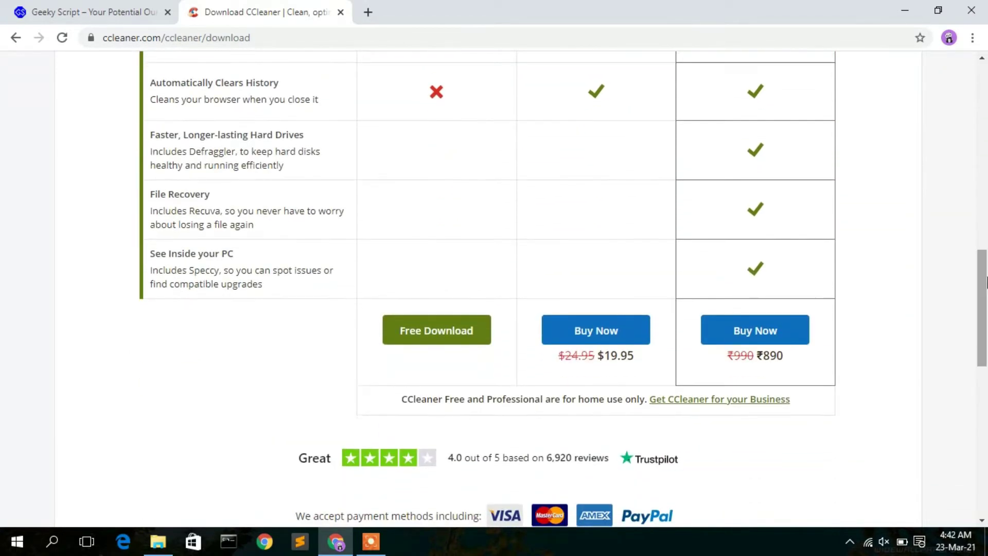
click(445, 343)
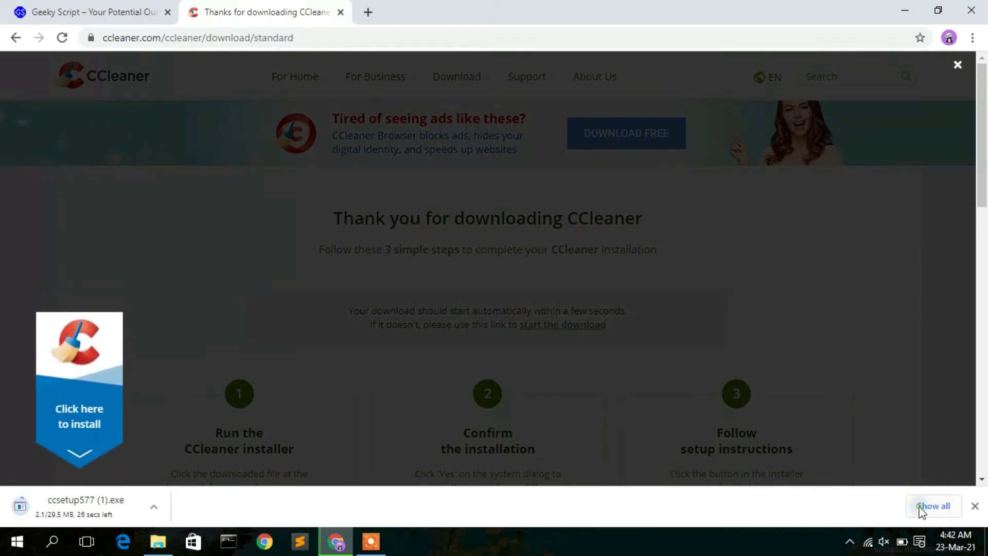
Step: Pause, cancel and remove the ccsetup577 (1).exe download, then minimise Chrome
click(921, 507)
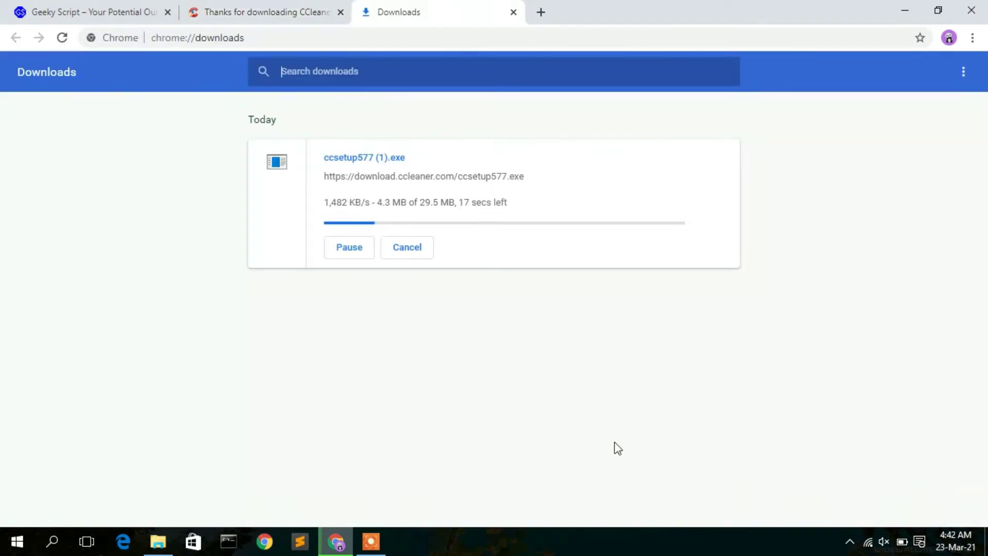
click(360, 254)
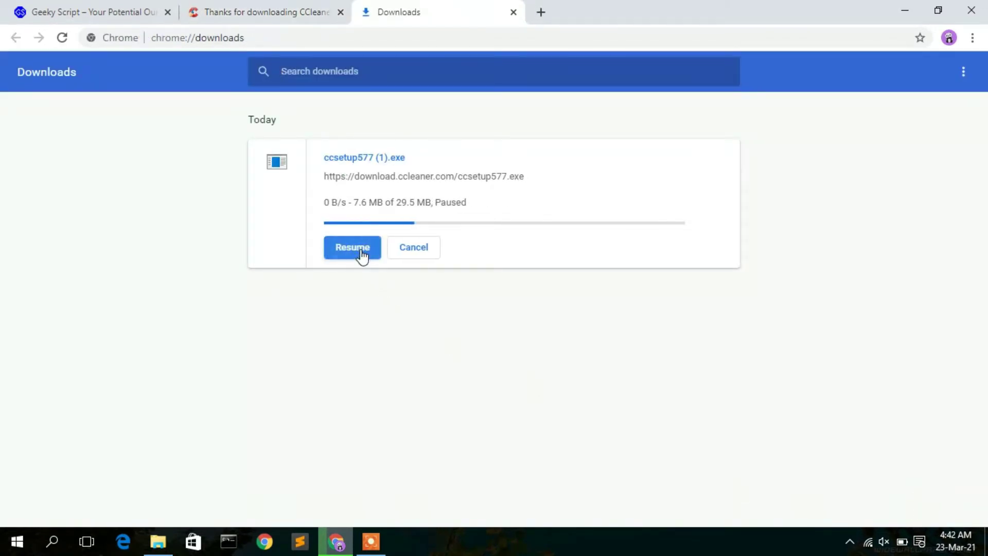
click(423, 250)
click(720, 160)
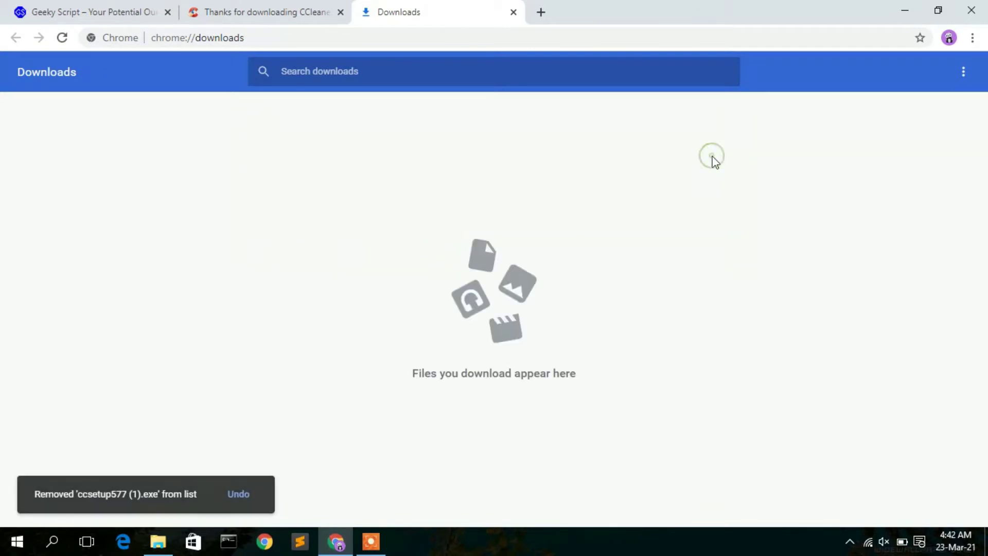
click(902, 5)
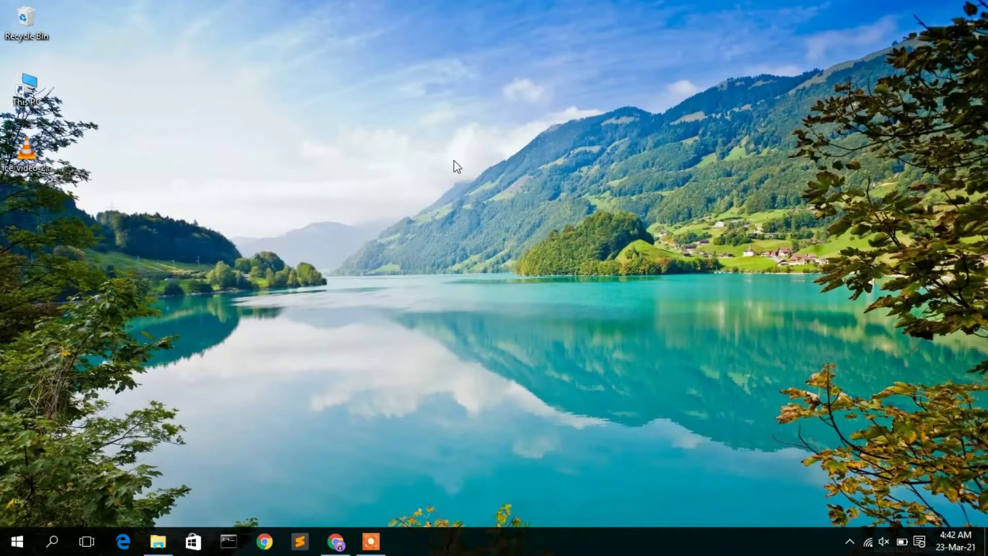
Step: Run ccsetup577 from the Downloads folder in File Explorer, then minimise Explorer
click(158, 542)
click(301, 305)
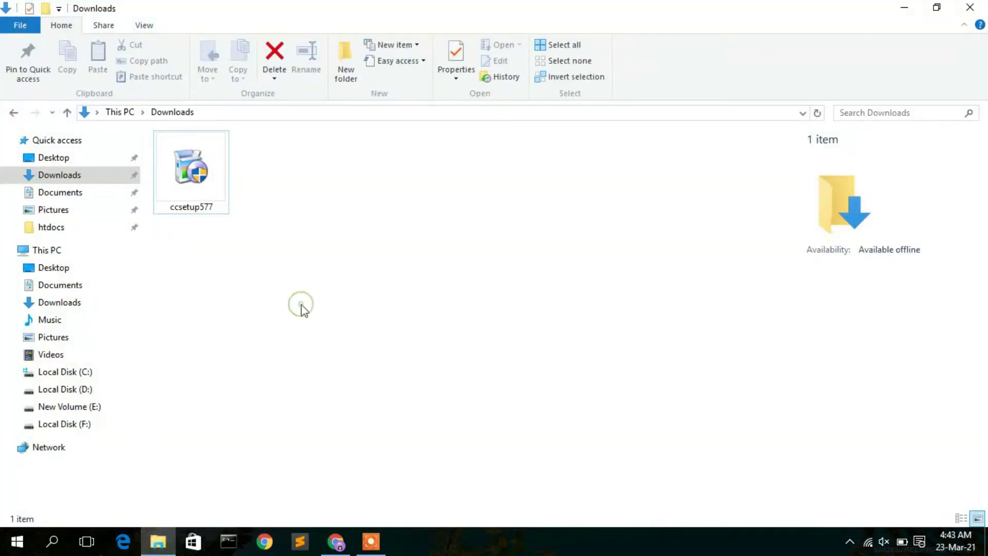
click(210, 185)
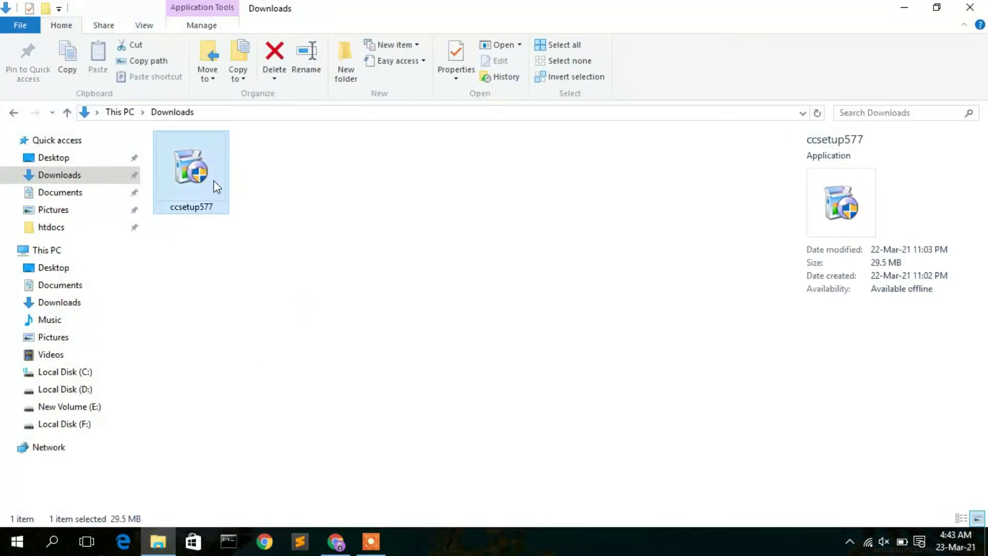
double_click(192, 174)
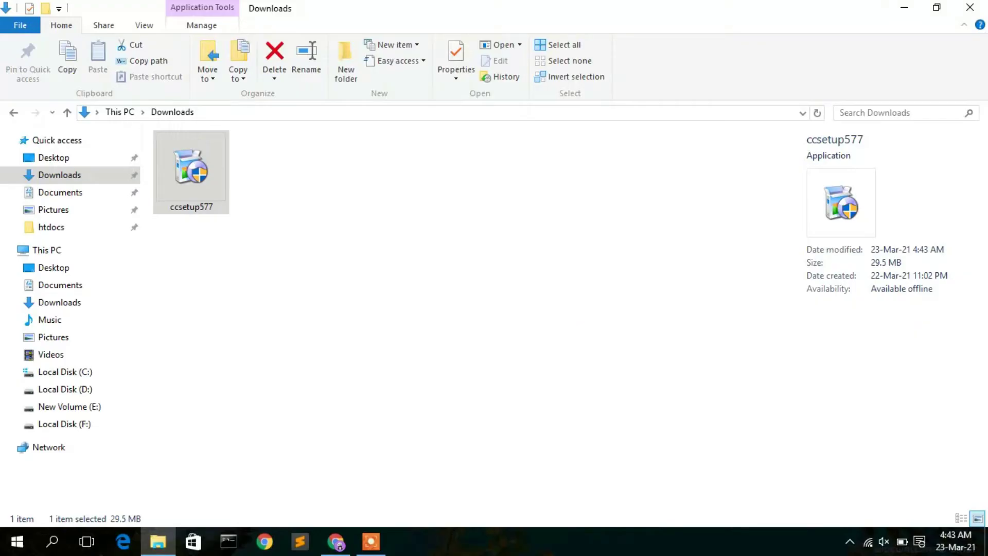
click(908, 10)
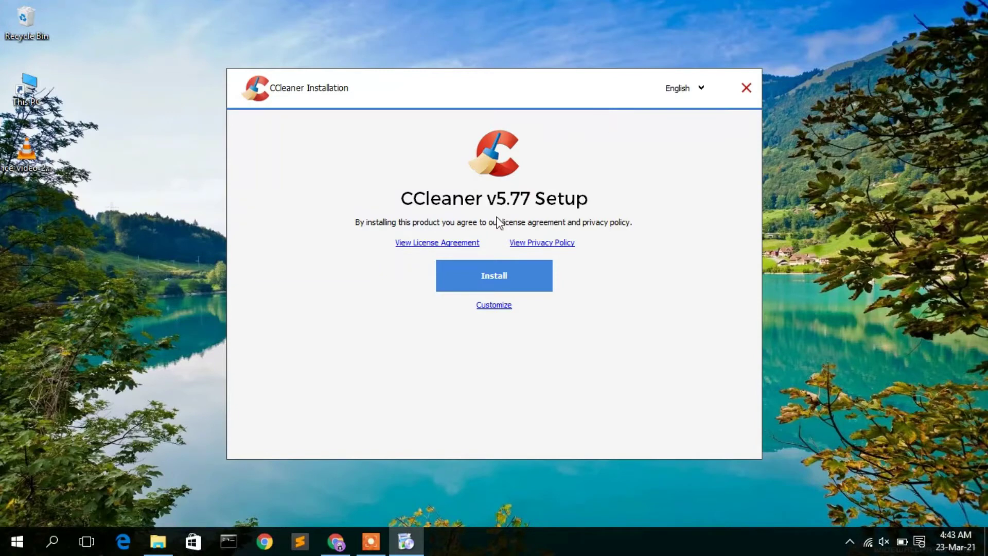
Step: Install CCleaner v5.77, declining the AVG Antivirus offer, and run it
click(492, 272)
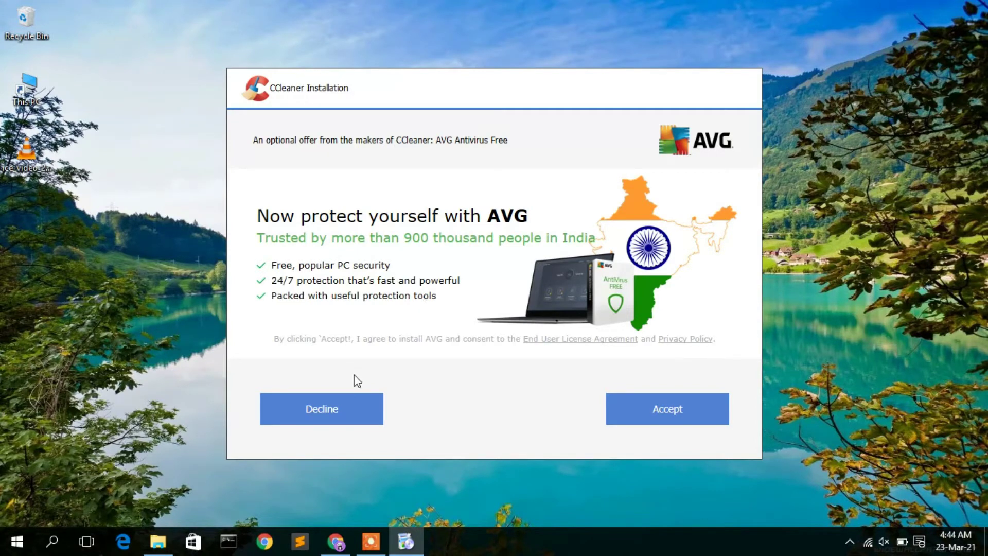
click(341, 410)
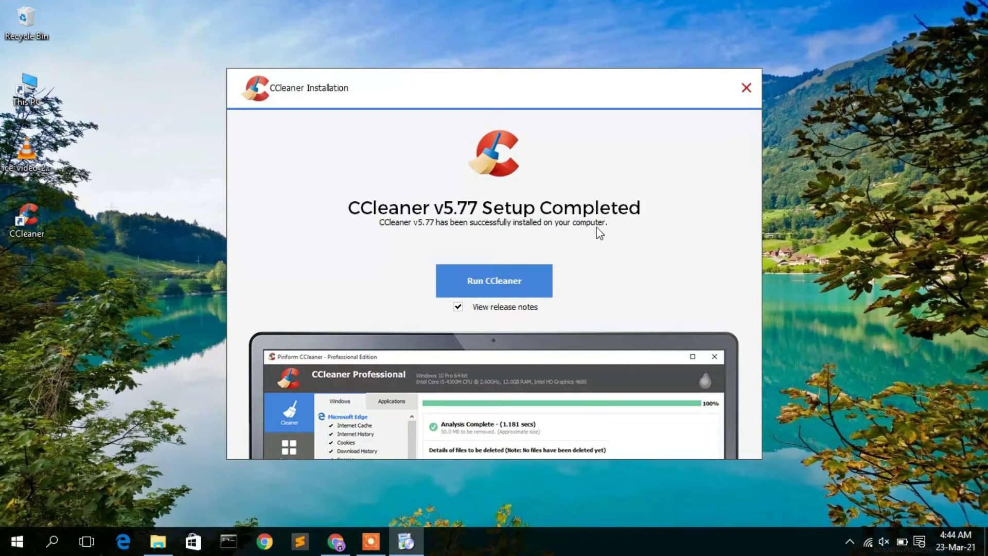
click(497, 285)
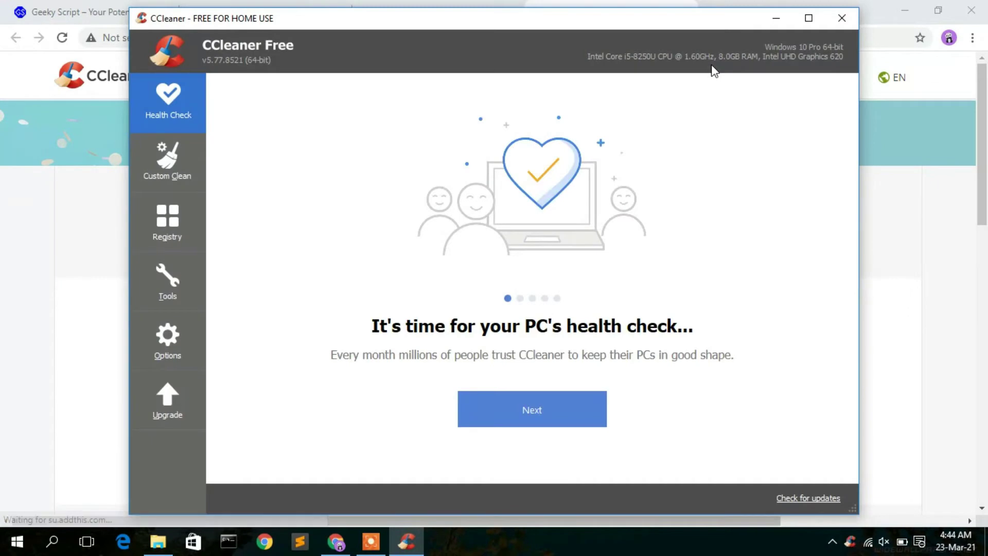
Step: Minimise CCleaner and the Chrome release notes, then restore CCleaner from the taskbar
click(773, 21)
click(901, 9)
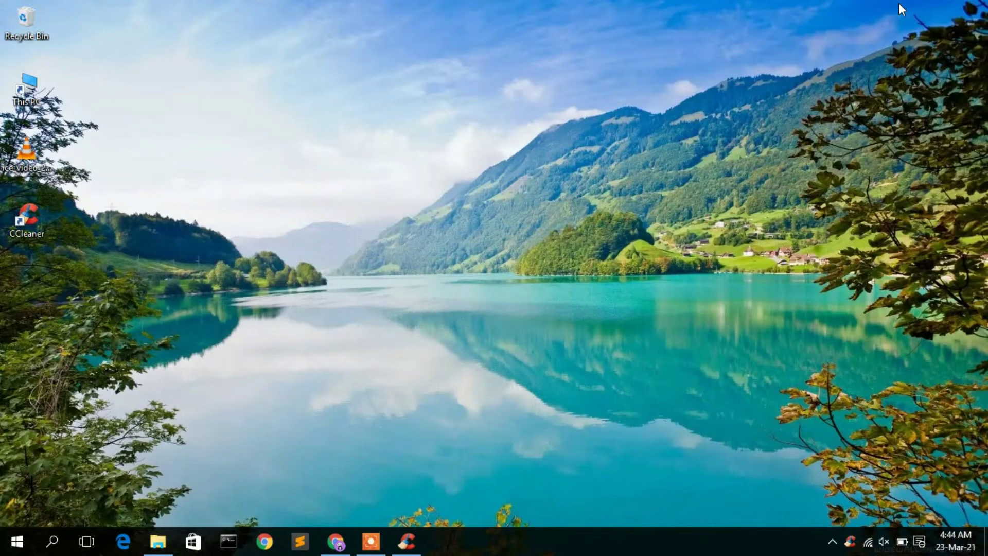
click(404, 543)
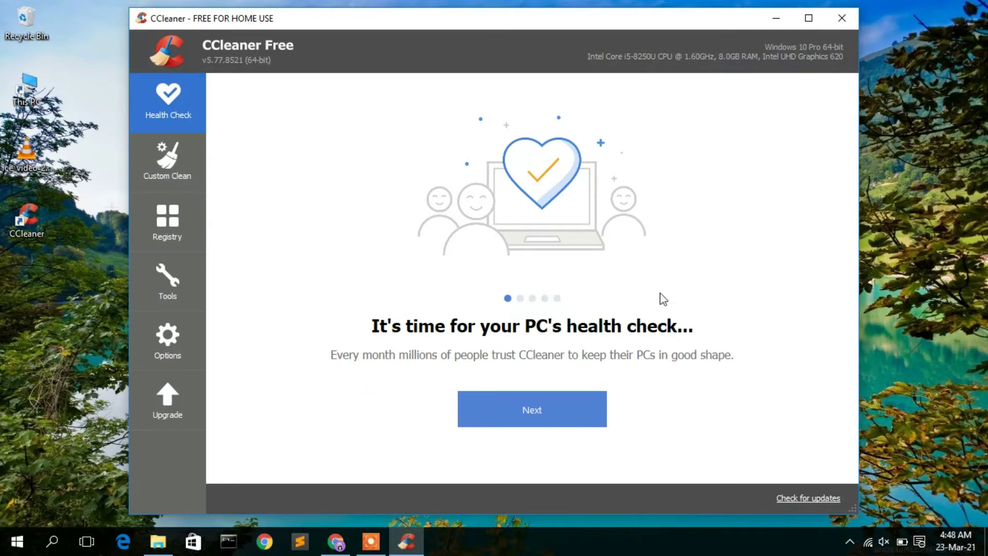
Step: Step through the five tour slides and close Chrome to start the PC health check
click(549, 413)
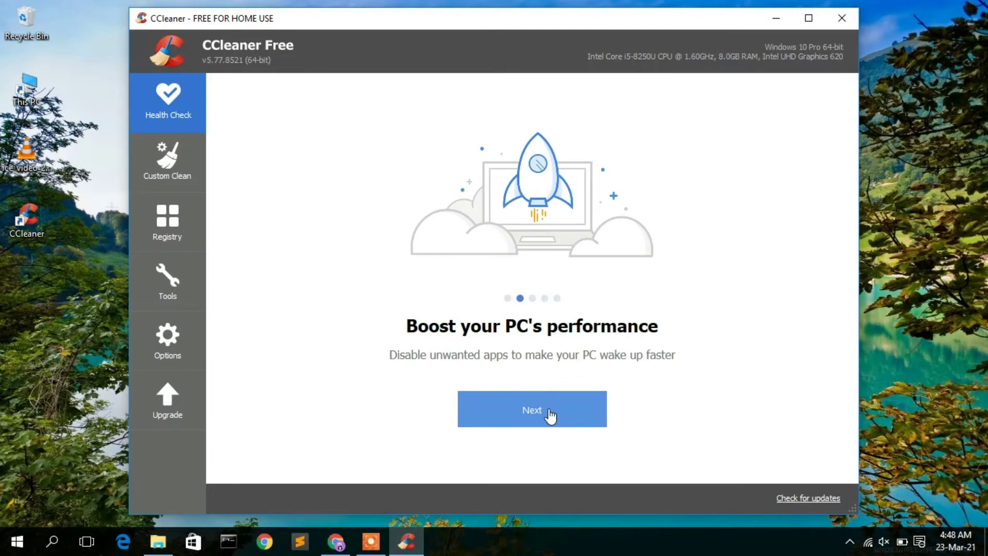
click(549, 415)
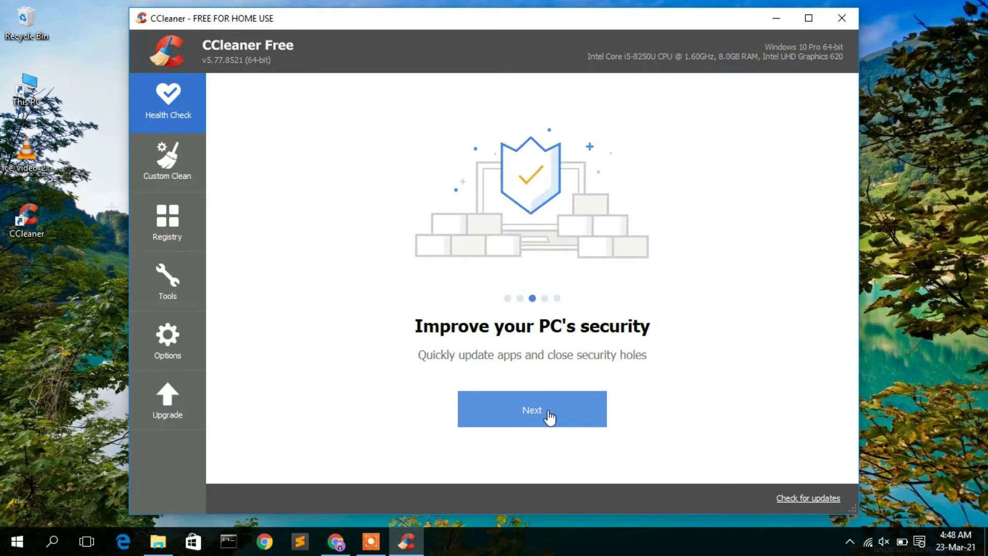
click(550, 417)
click(550, 417)
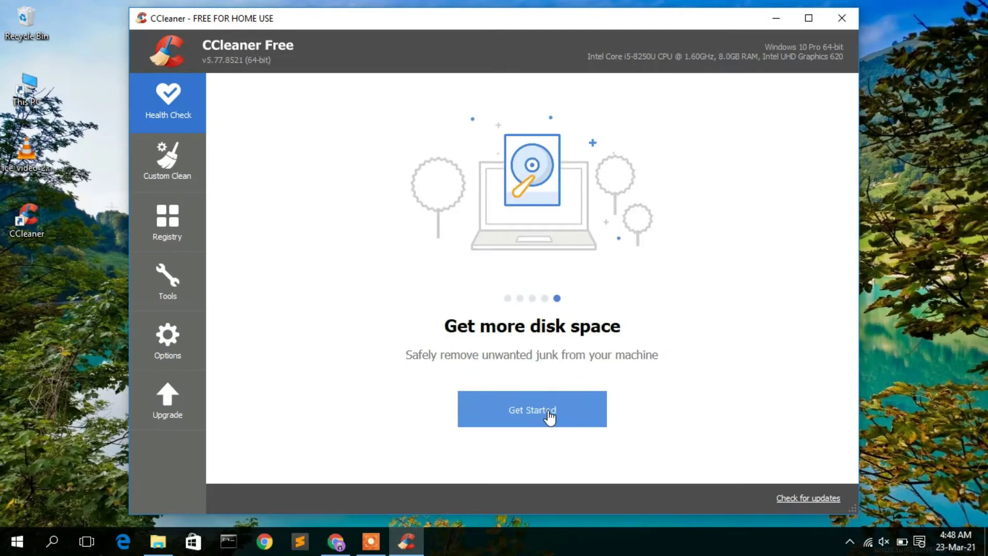
click(550, 417)
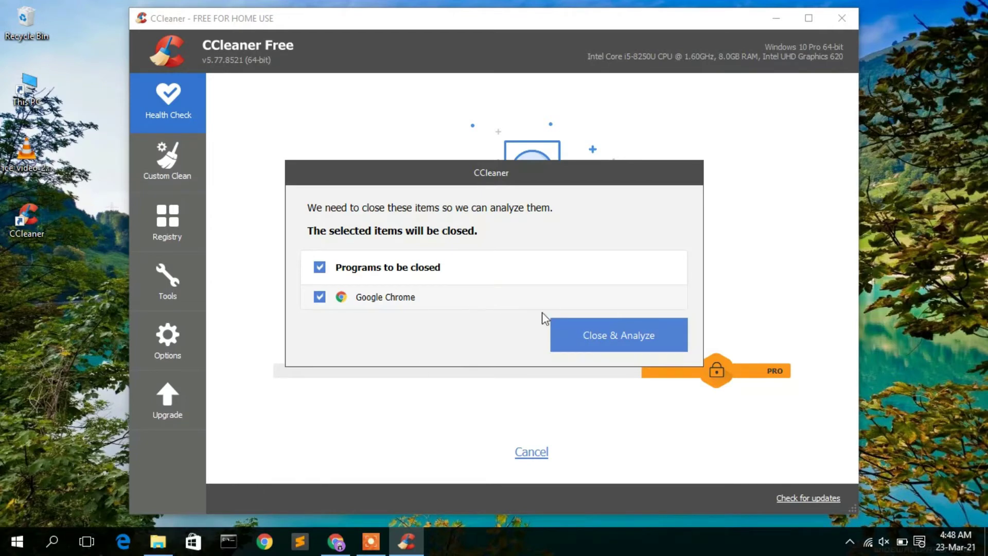
click(616, 342)
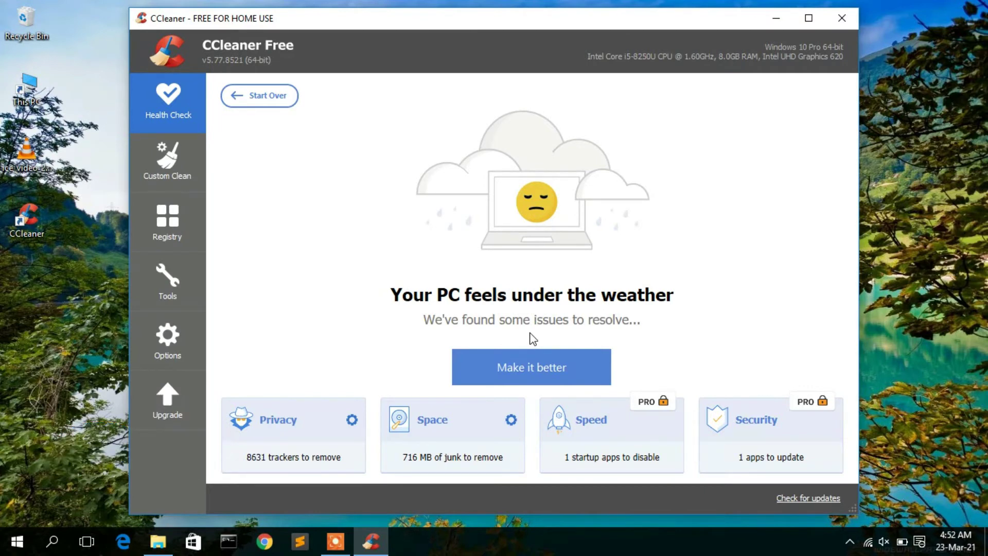
Step: Fix the 8723 trackers and 1,290 MB of junk, then go to Custom Clean
click(532, 369)
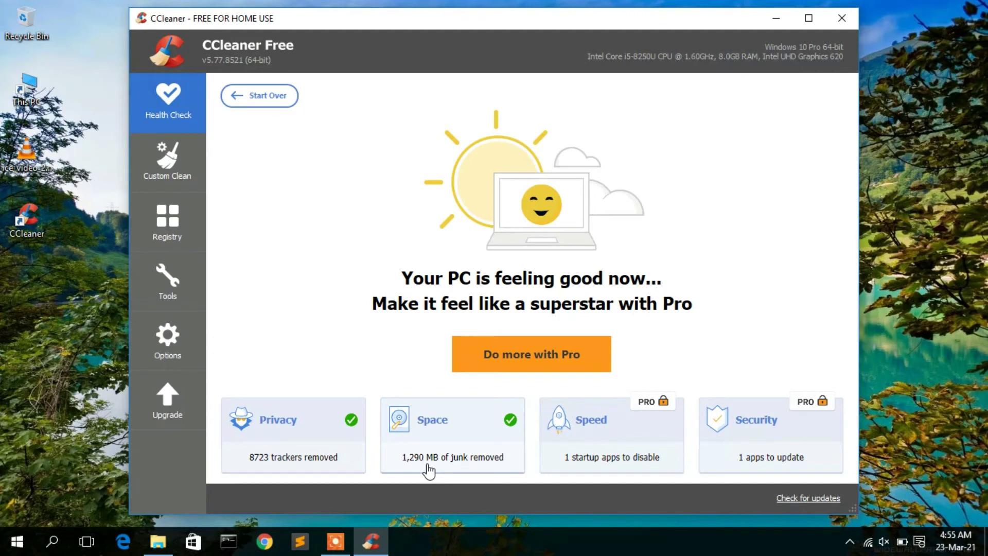
click(158, 176)
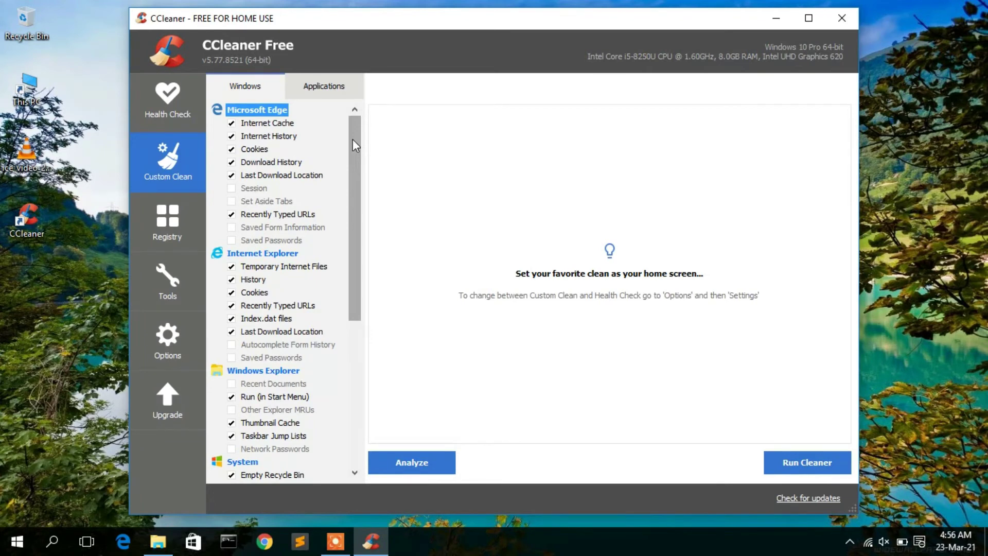
Step: Run the custom clean, confirming deletion of 19.0 MB, then go to Registry
scroll(308, 132, down, 2)
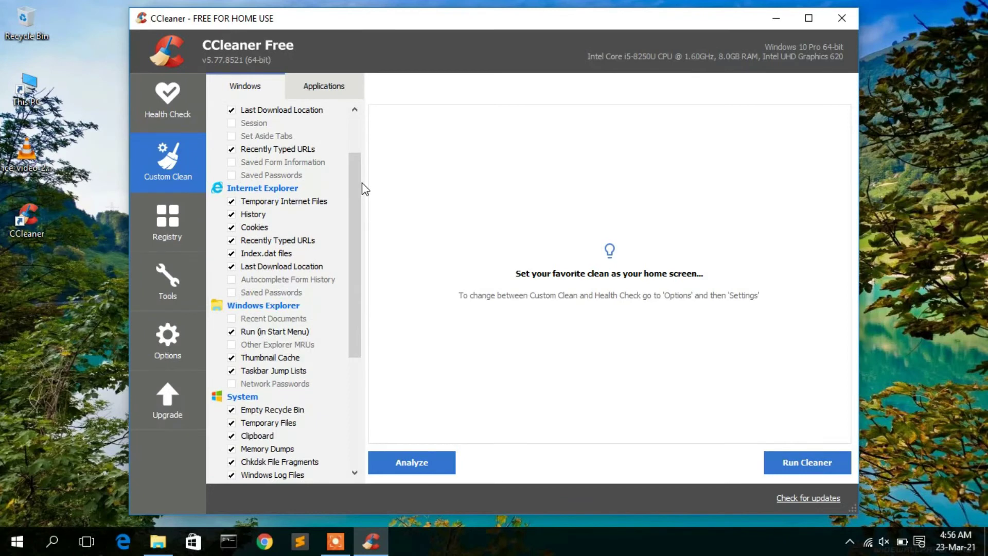
drag(360, 230, 360, 297)
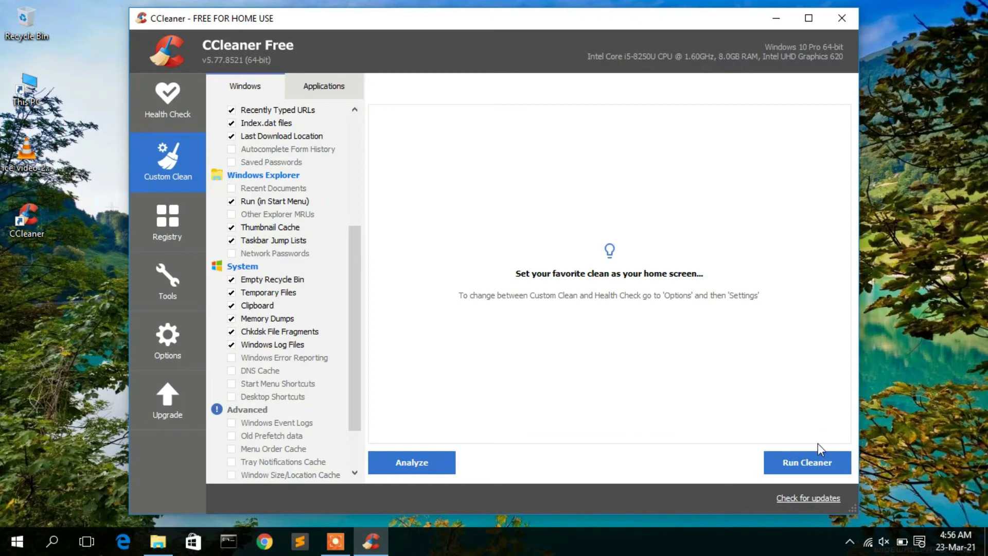
click(826, 468)
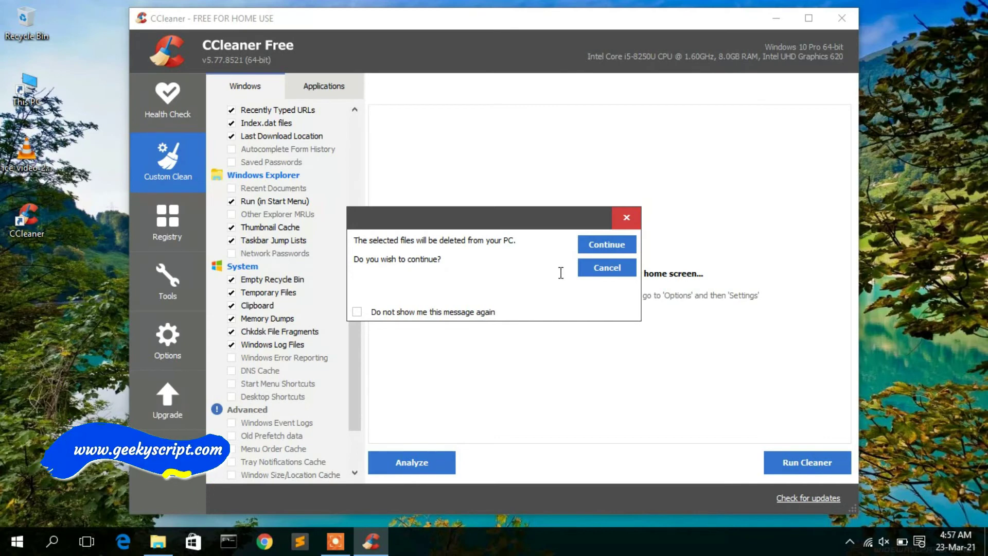
click(607, 246)
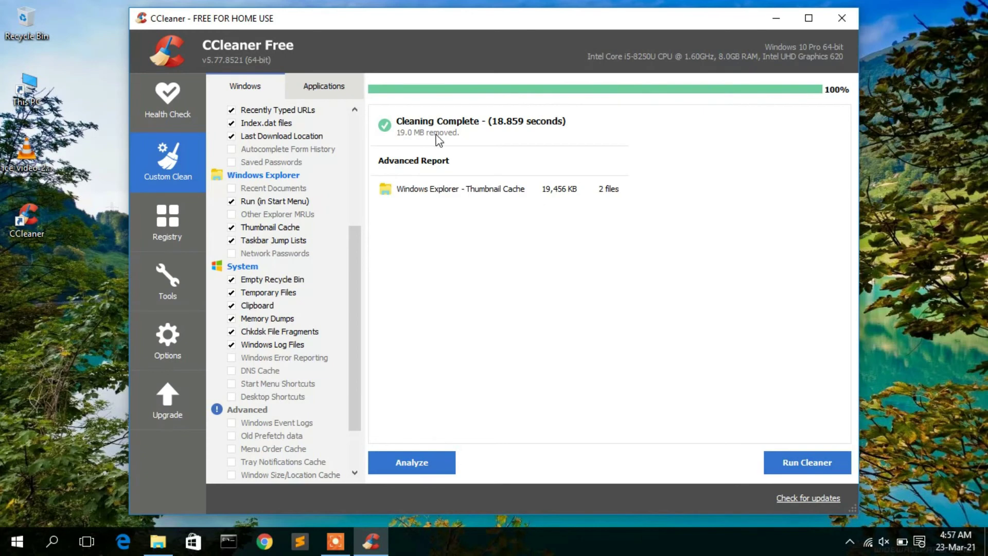
click(173, 237)
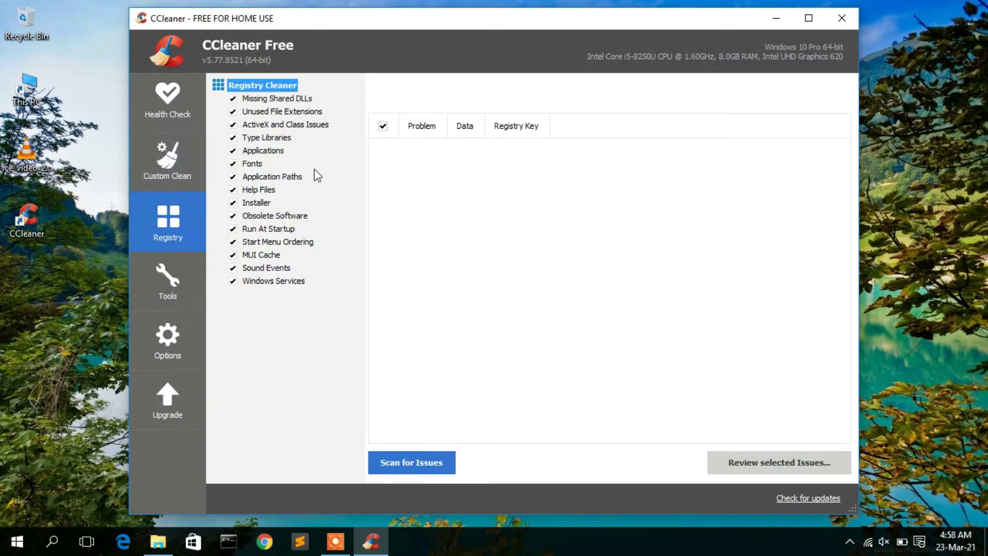
Step: Maximise CCleaner, view Uninstall and About, return to Health Check, then switch to Geeky Script
click(171, 264)
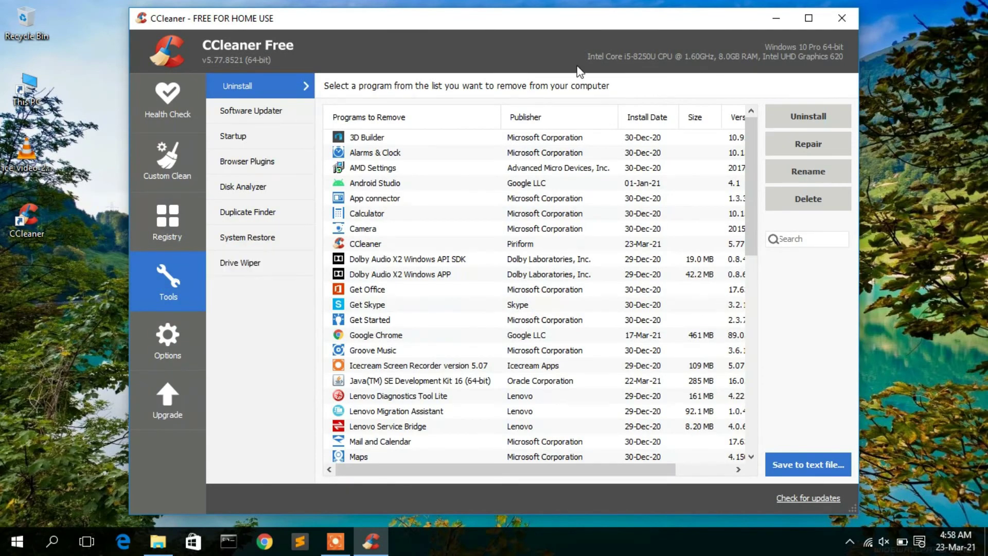
click(808, 18)
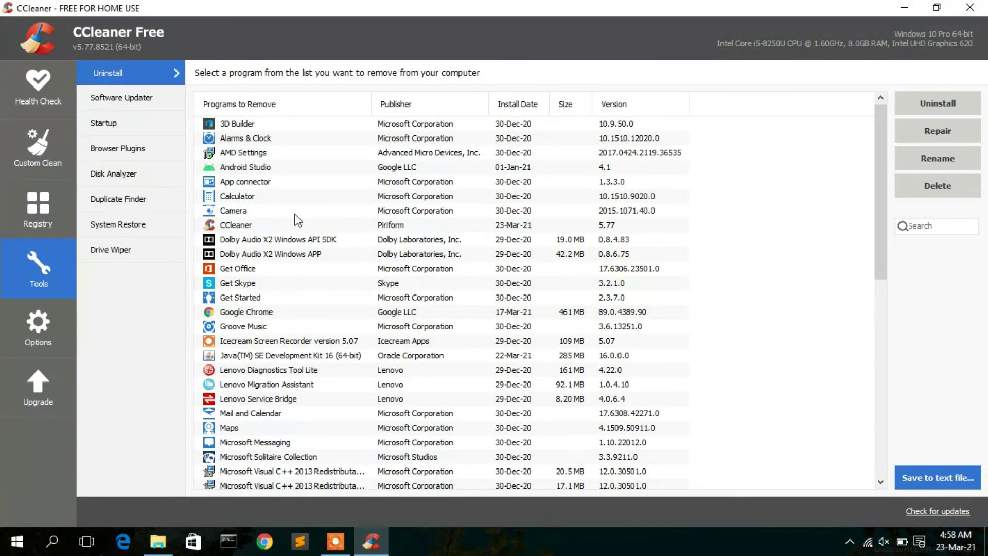
click(274, 285)
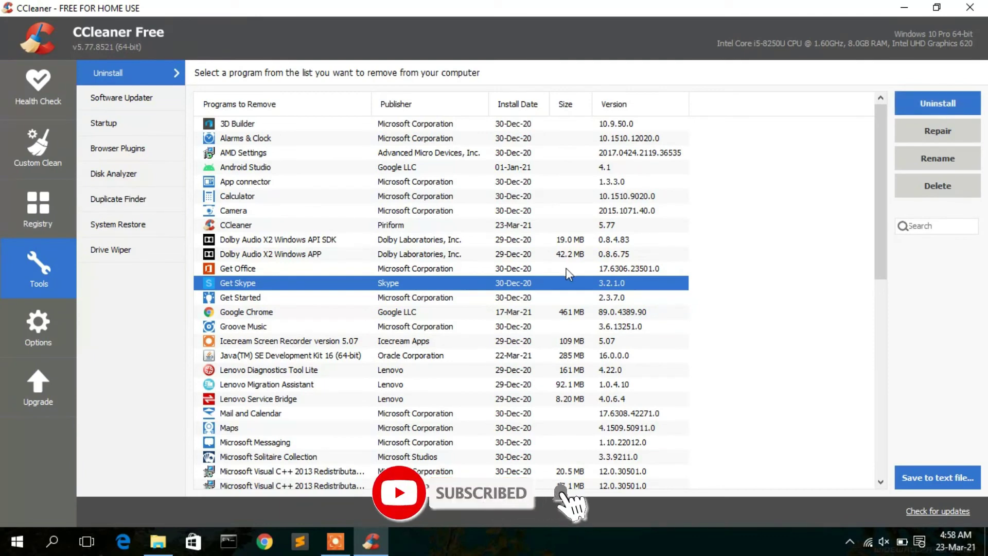
click(43, 340)
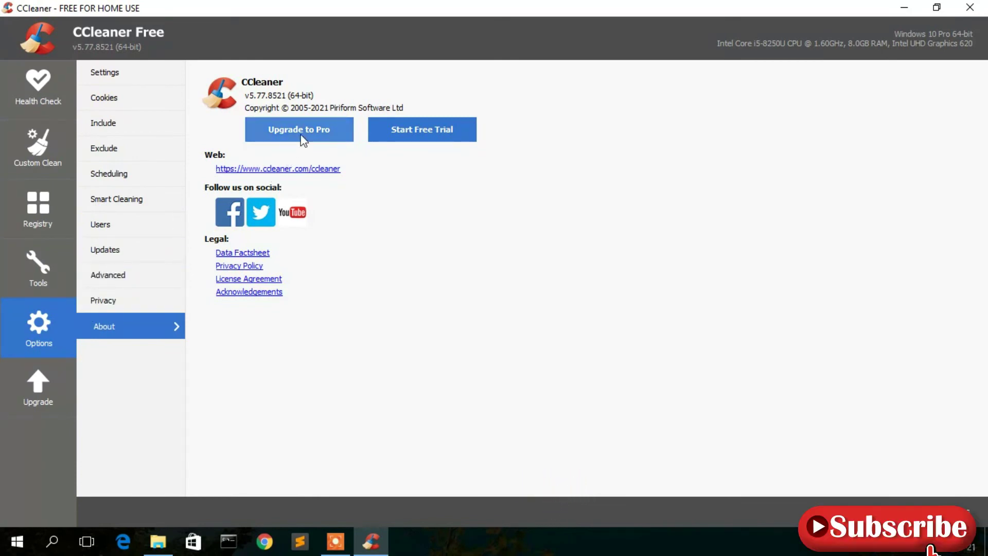
click(56, 107)
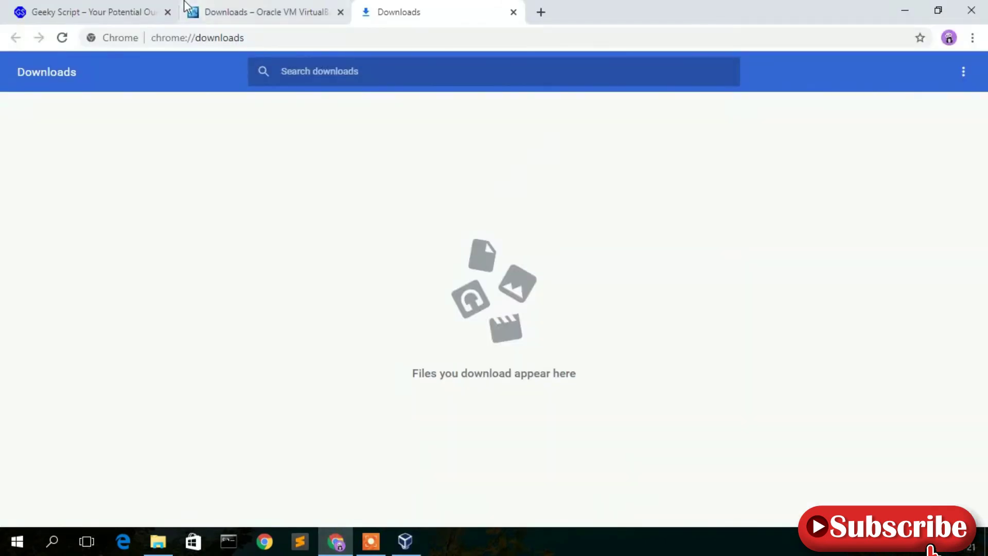
click(61, 6)
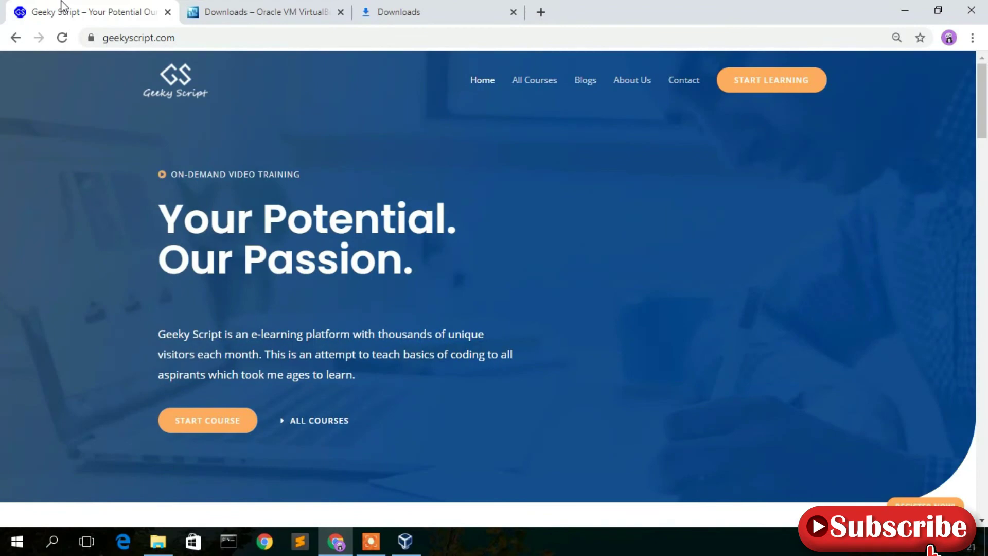
drag(986, 90, 986, 290)
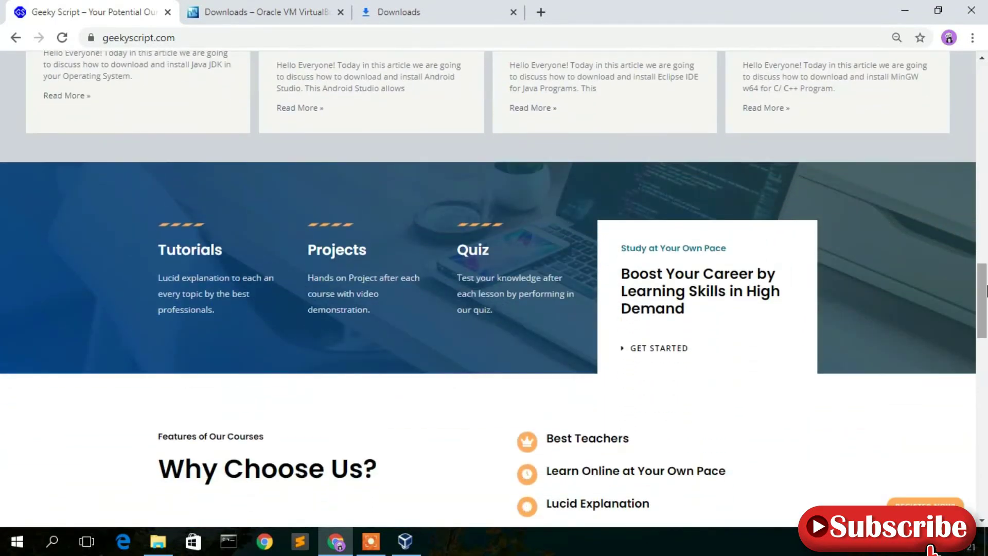